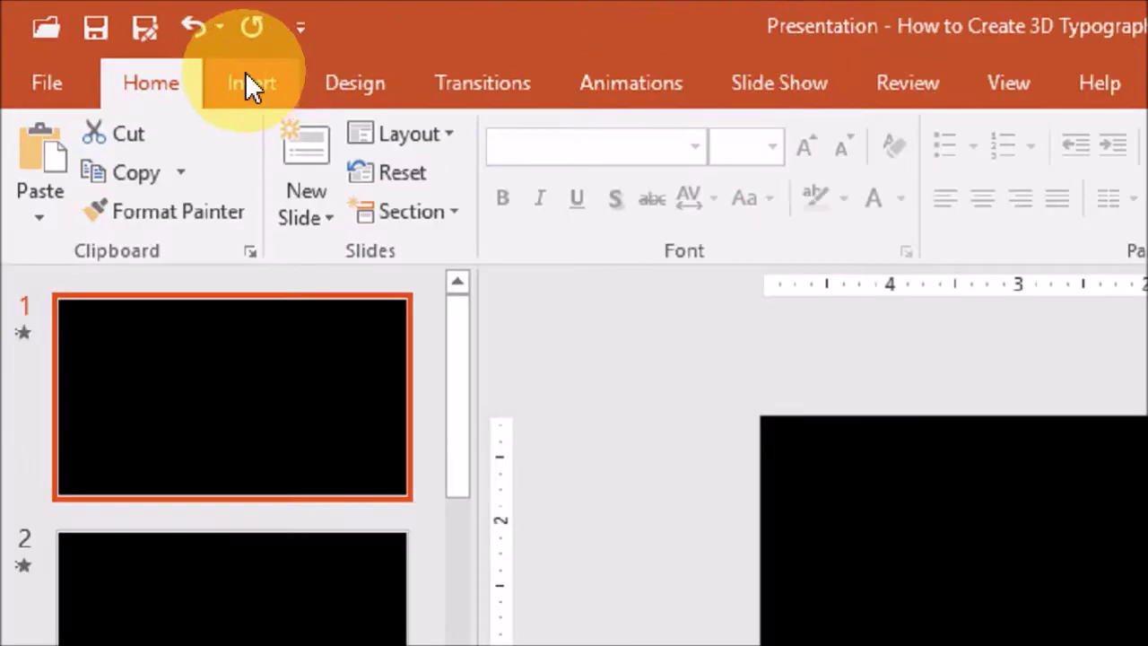
Step: Add a text box reading '3D TYPOGRAPHY' to the black slide
click(126, 41)
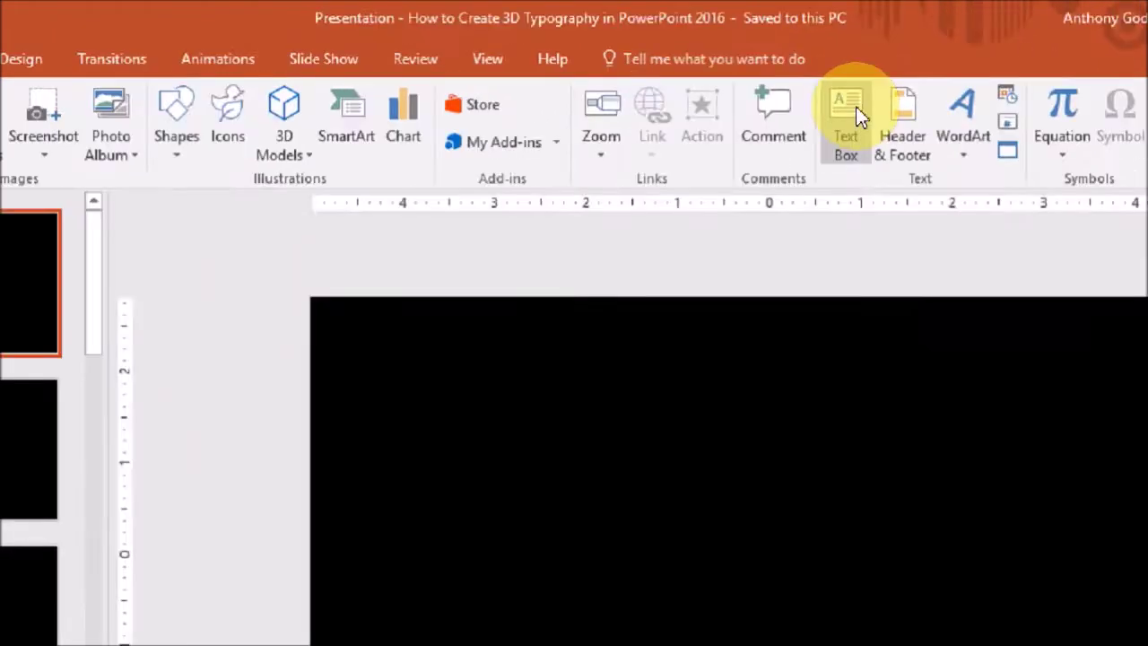
click(983, 151)
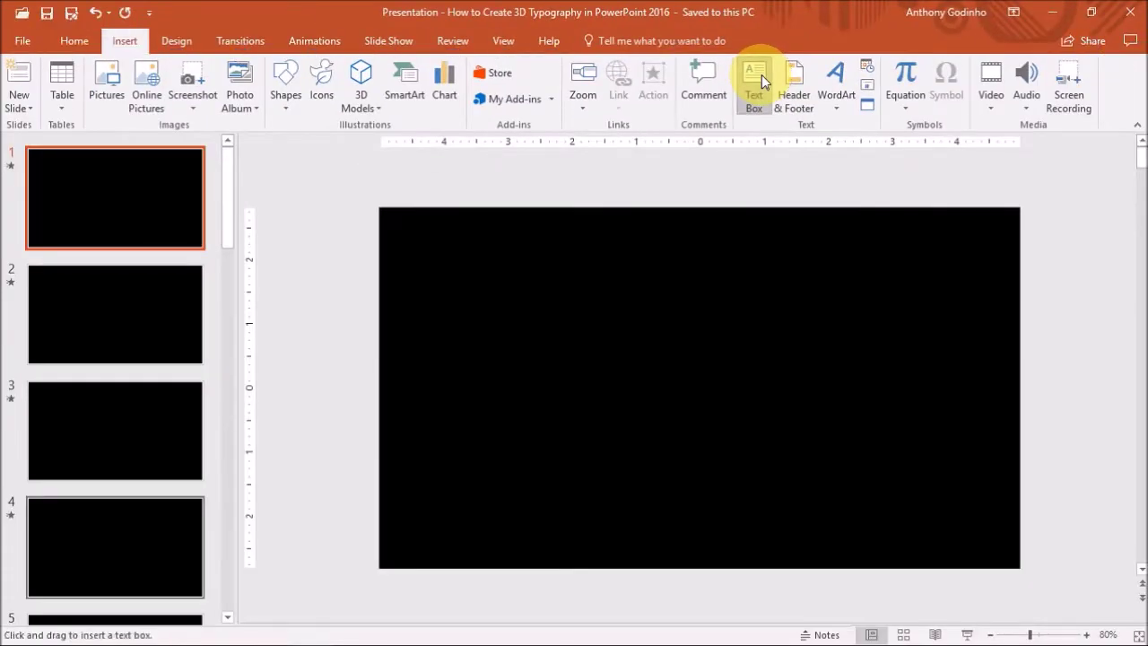
click(566, 357)
text(3D TYPOGRAPHY)
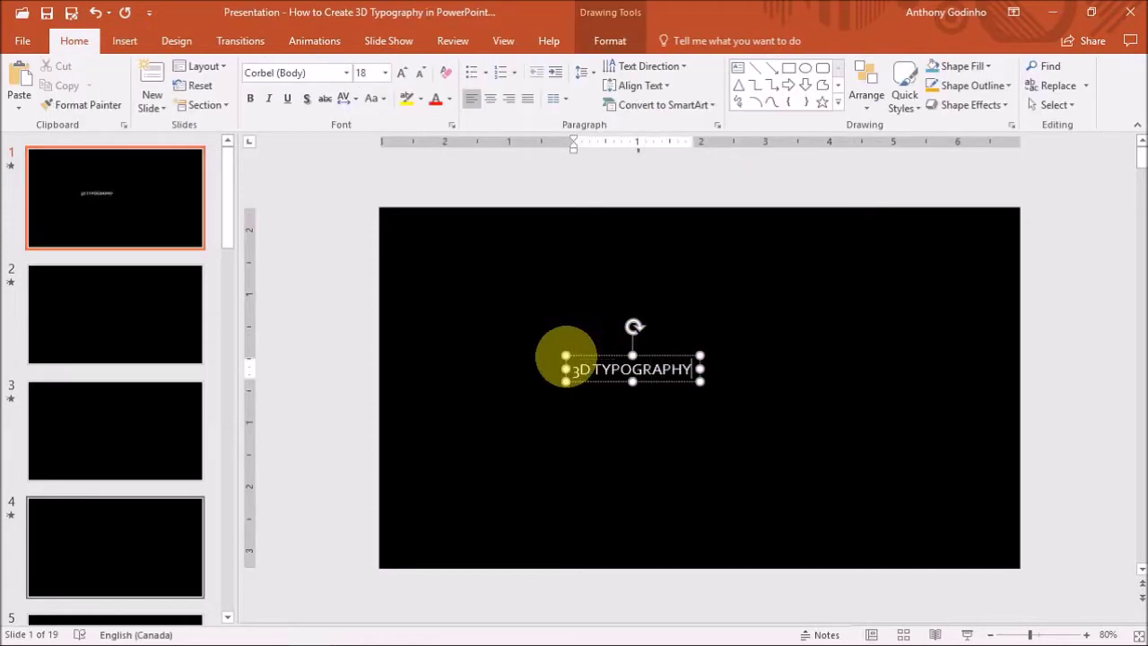
Step: Set the '3D TYPOGRAPHY' text to 80 pt in the Impact font
key(ctrl+a)
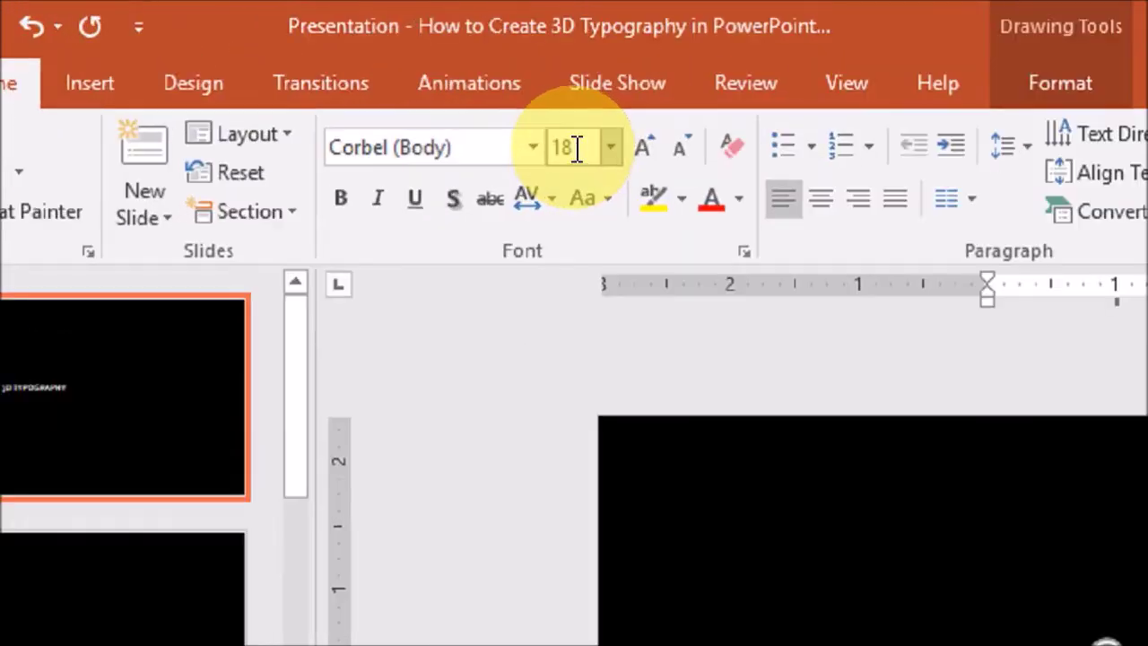
click(372, 75)
text(80)
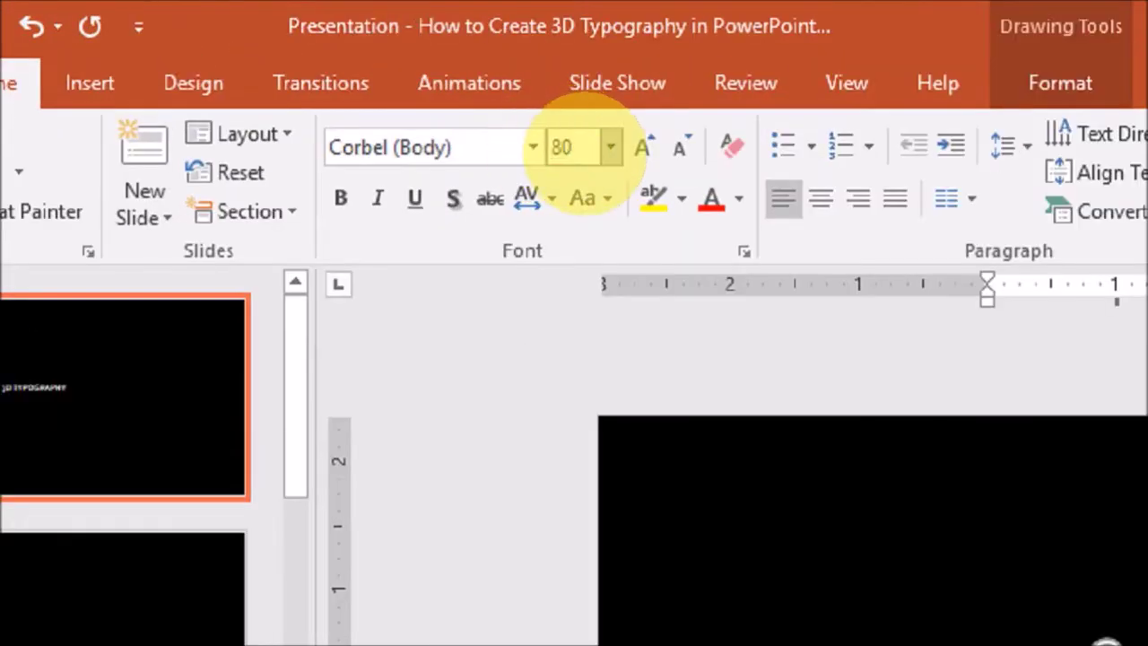
key(Return)
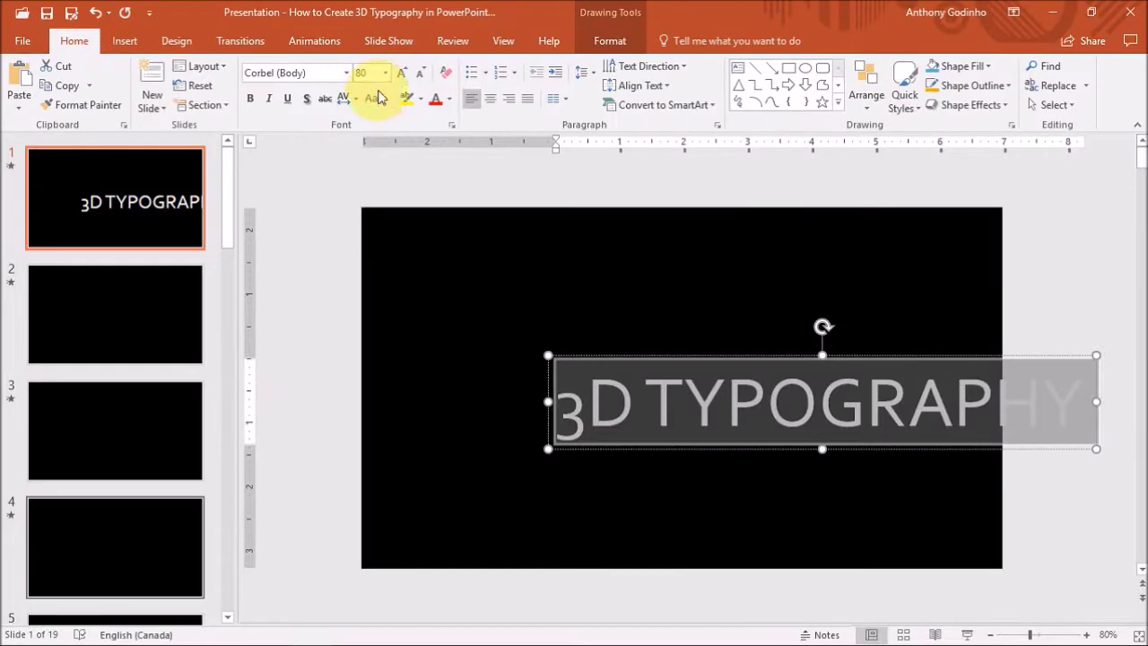
click(646, 342)
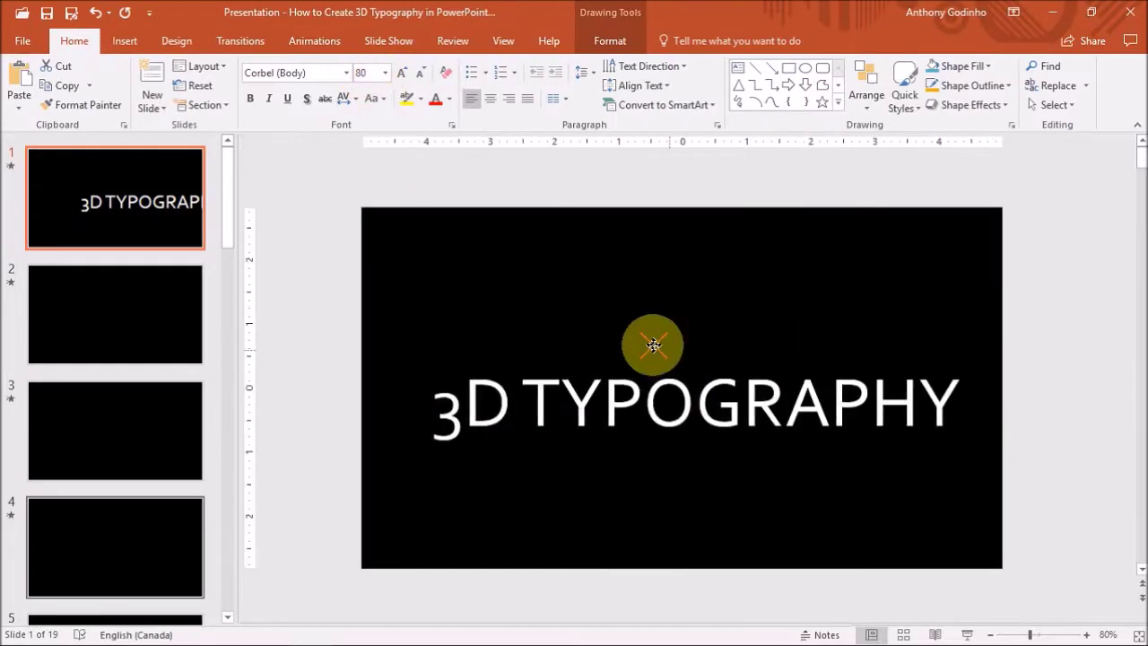
triple_click(705, 372)
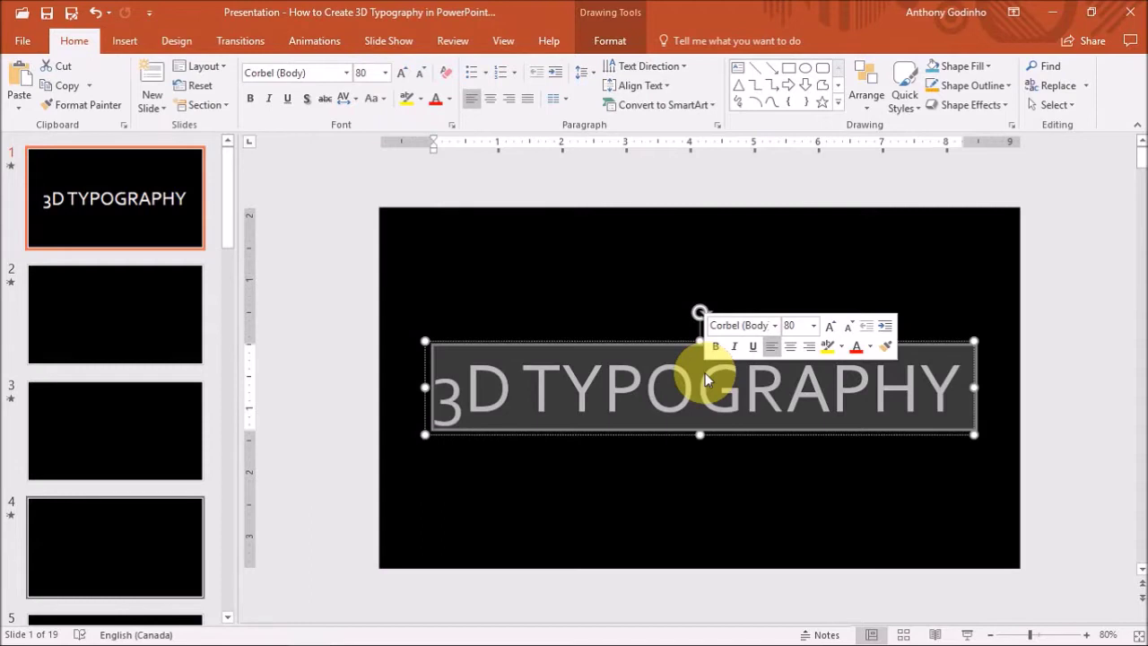
click(290, 73)
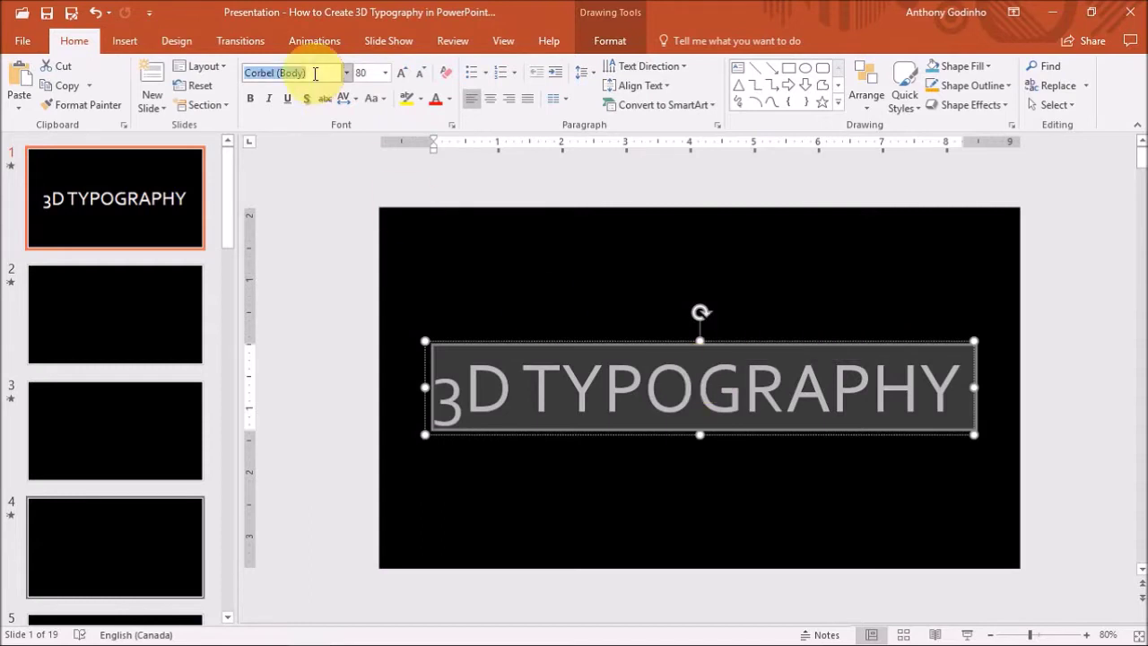
text(Impact)
key(Return)
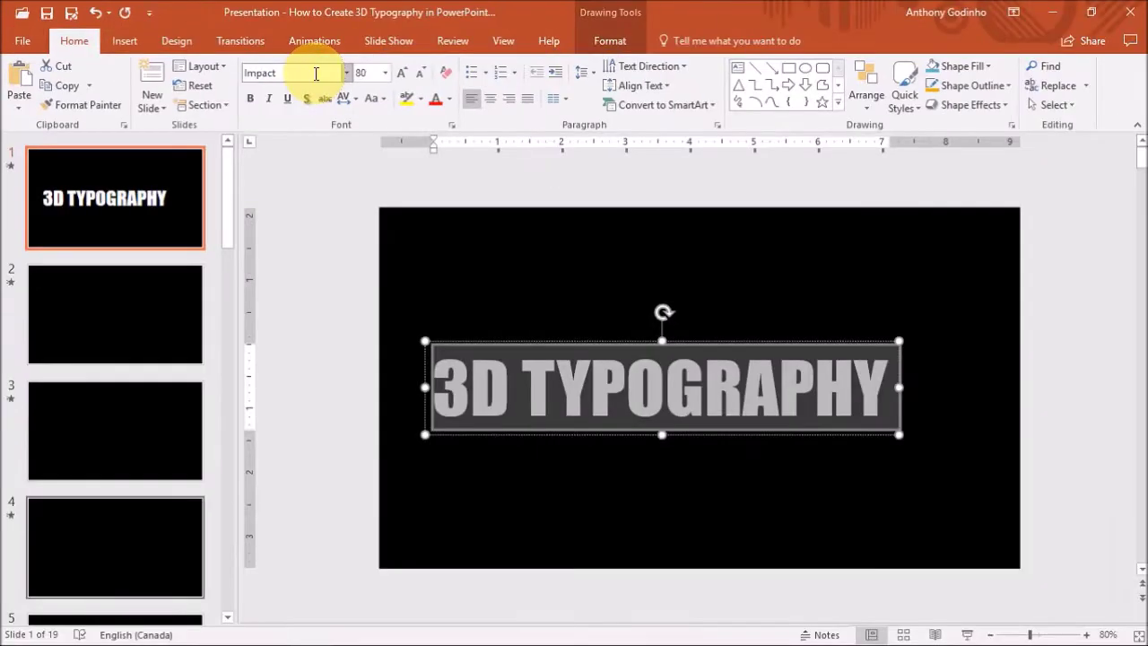
Step: Select the whole '3D TYPOGRAPHY' text and bring up its formatting menu
click(779, 339)
drag(930, 389, 513, 394)
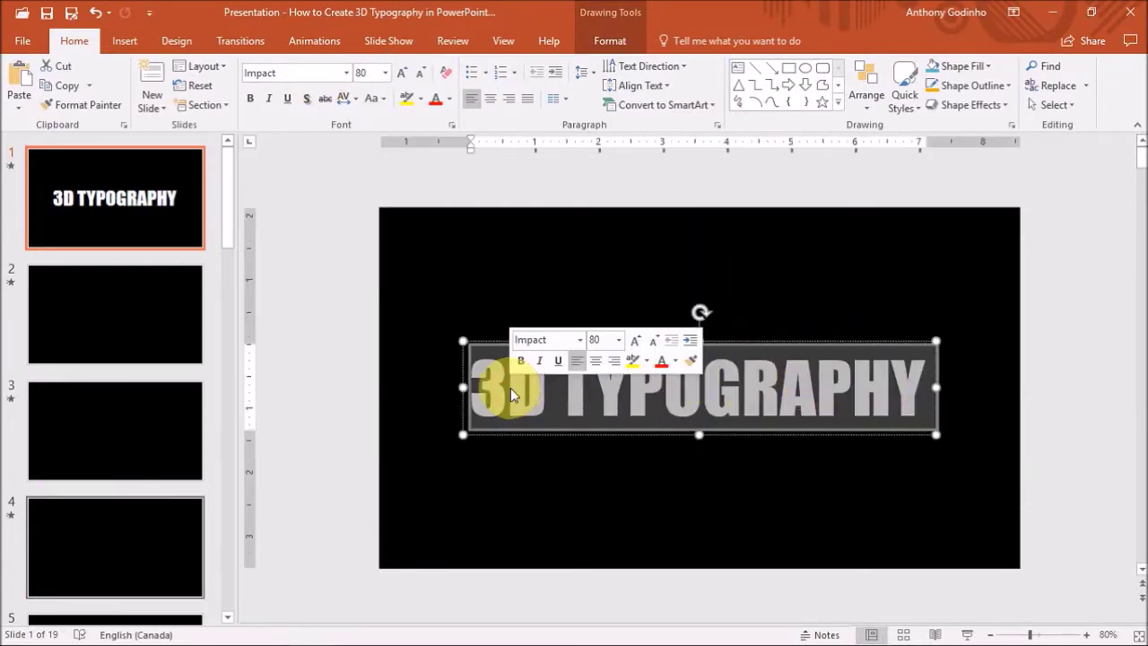
right_click(513, 395)
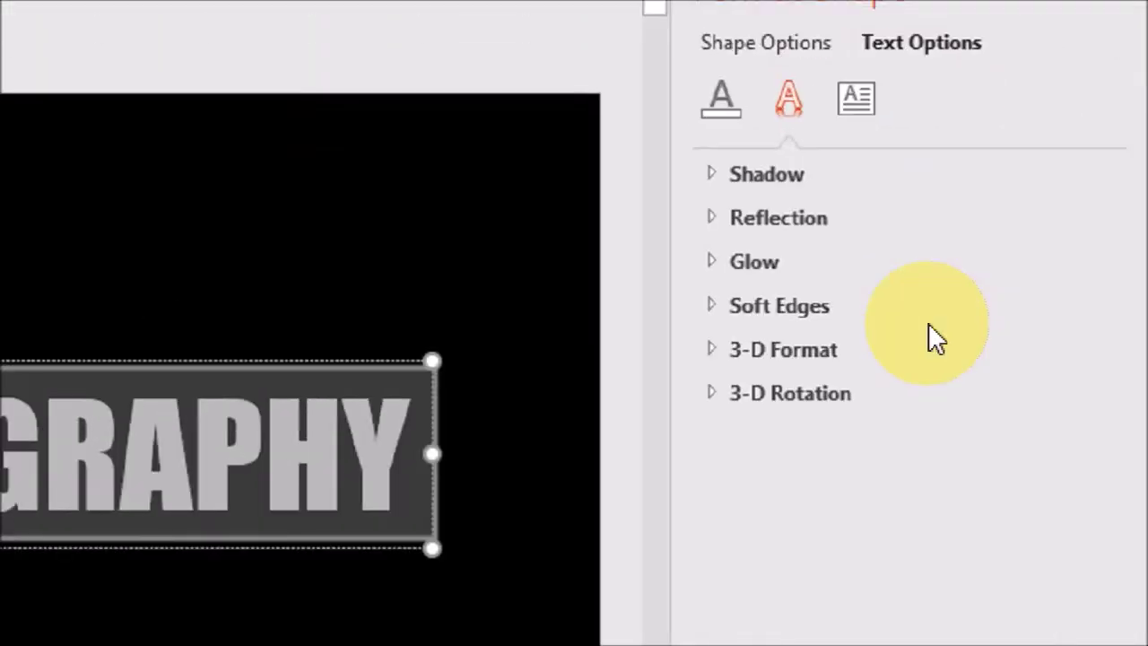
Step: Give the text a 3-D Format extrusion depth of 25 pt
click(834, 350)
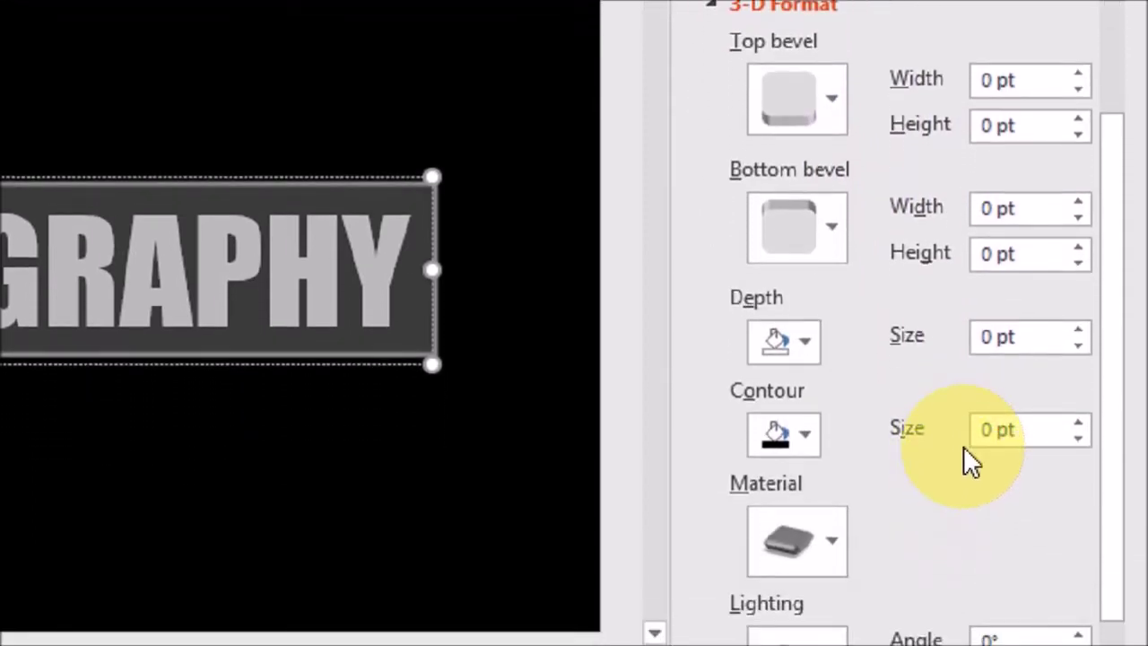
drag(1043, 340, 971, 332)
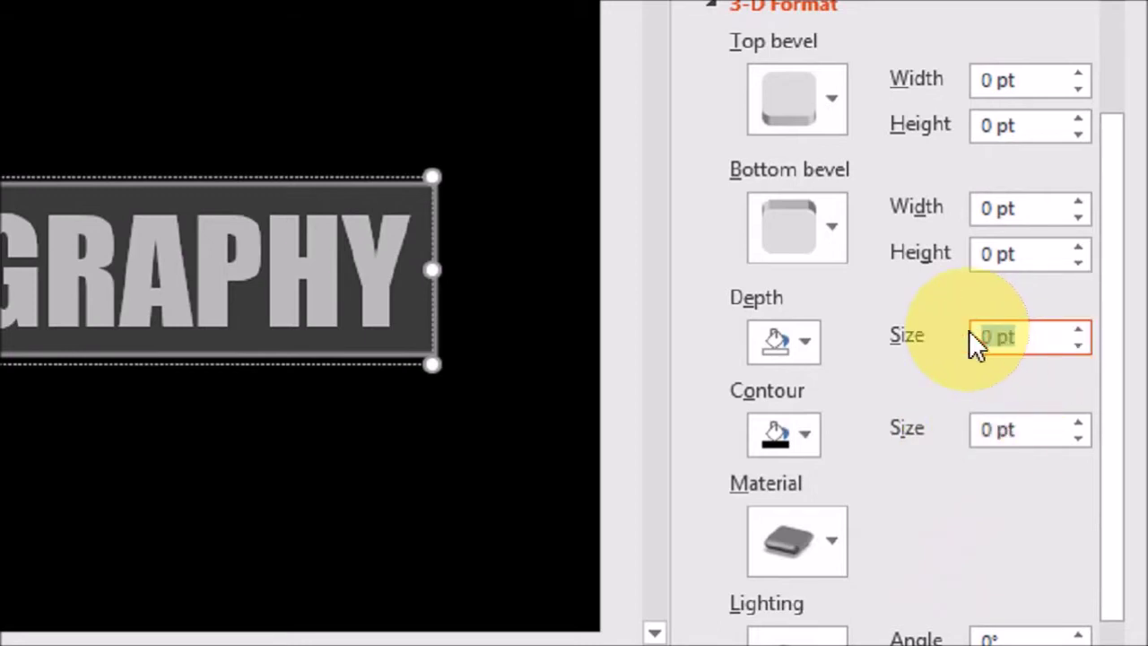
text(25)
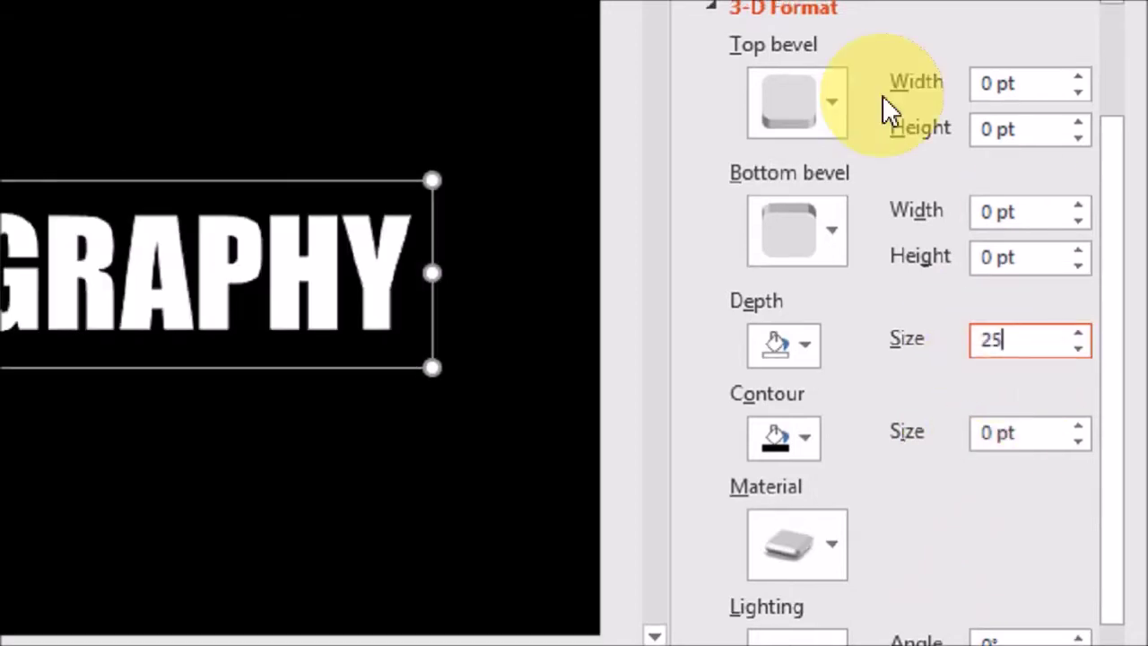
click(811, 89)
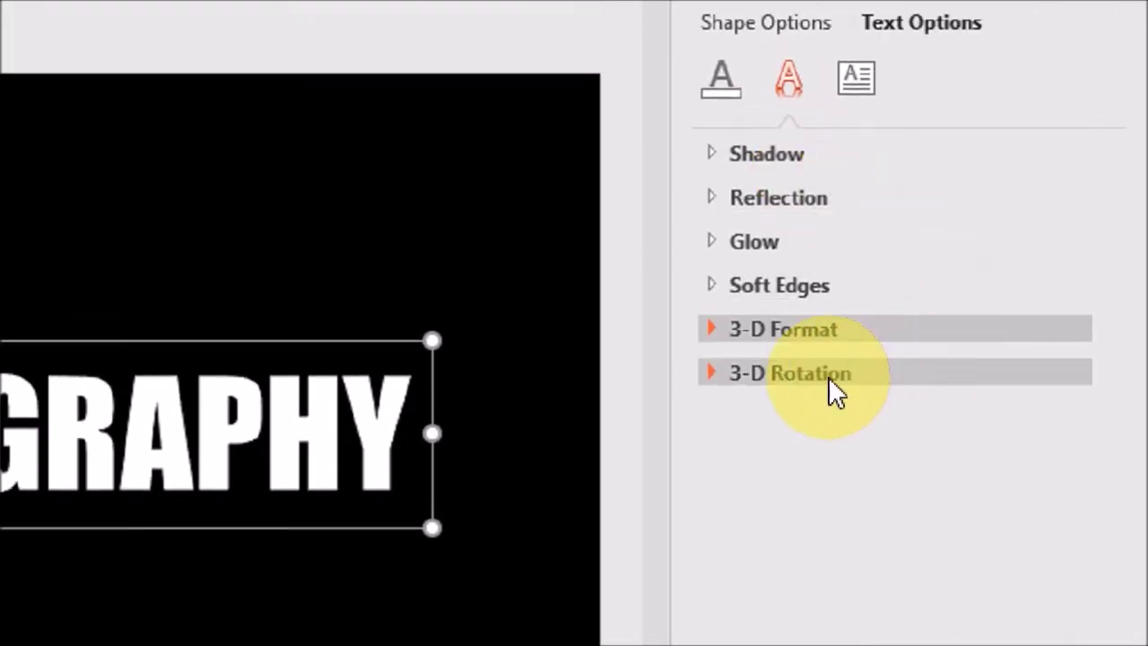
Step: Apply the Off Axis 1: Right rotation preset (X 334°, Y 18°) and select the text
click(828, 373)
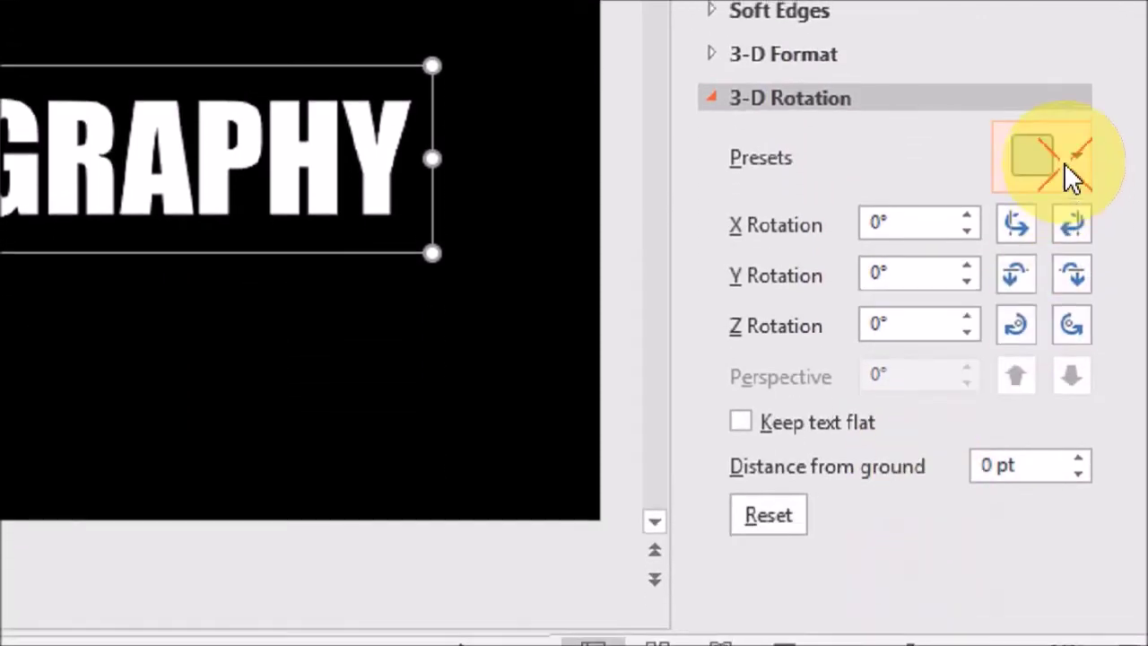
click(1066, 182)
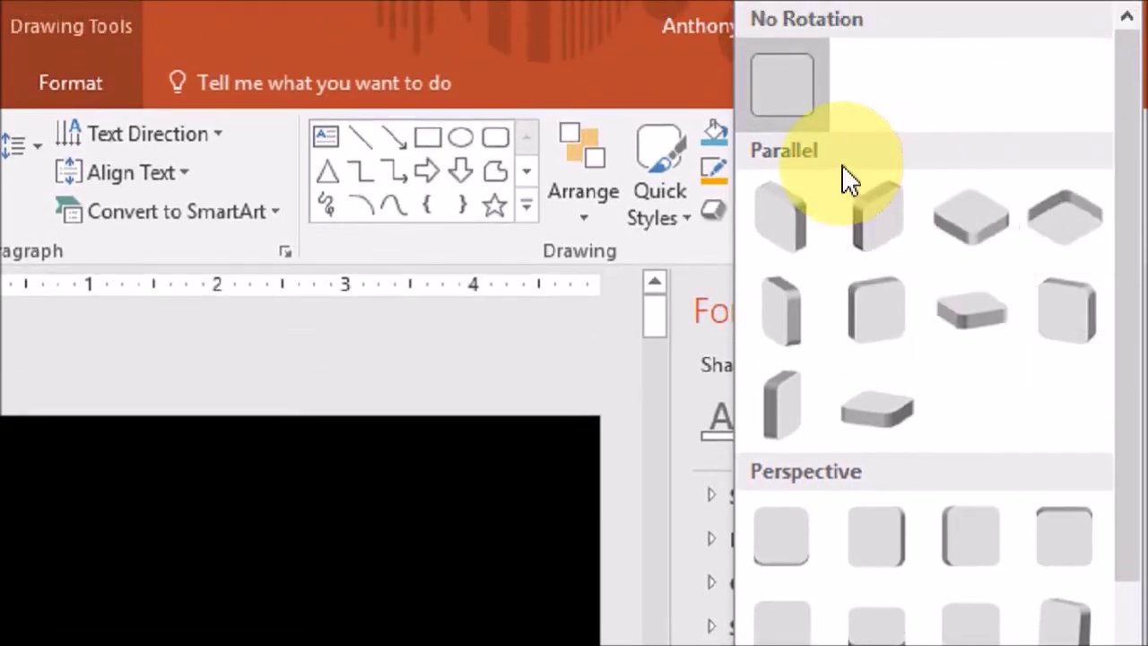
click(892, 325)
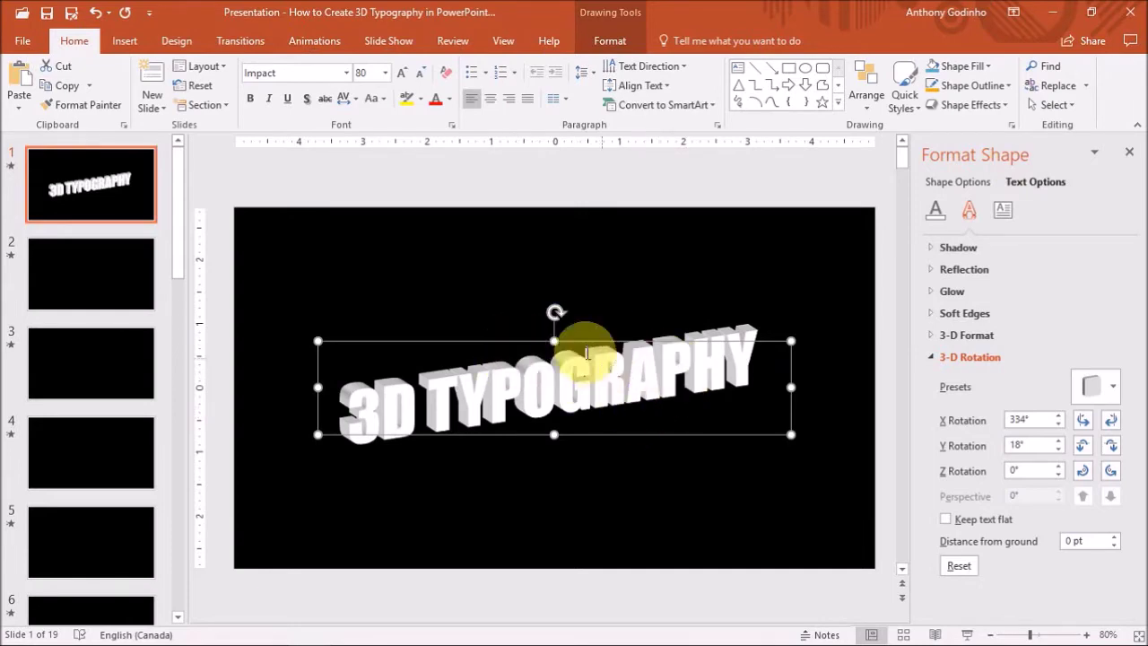
triple_click(606, 372)
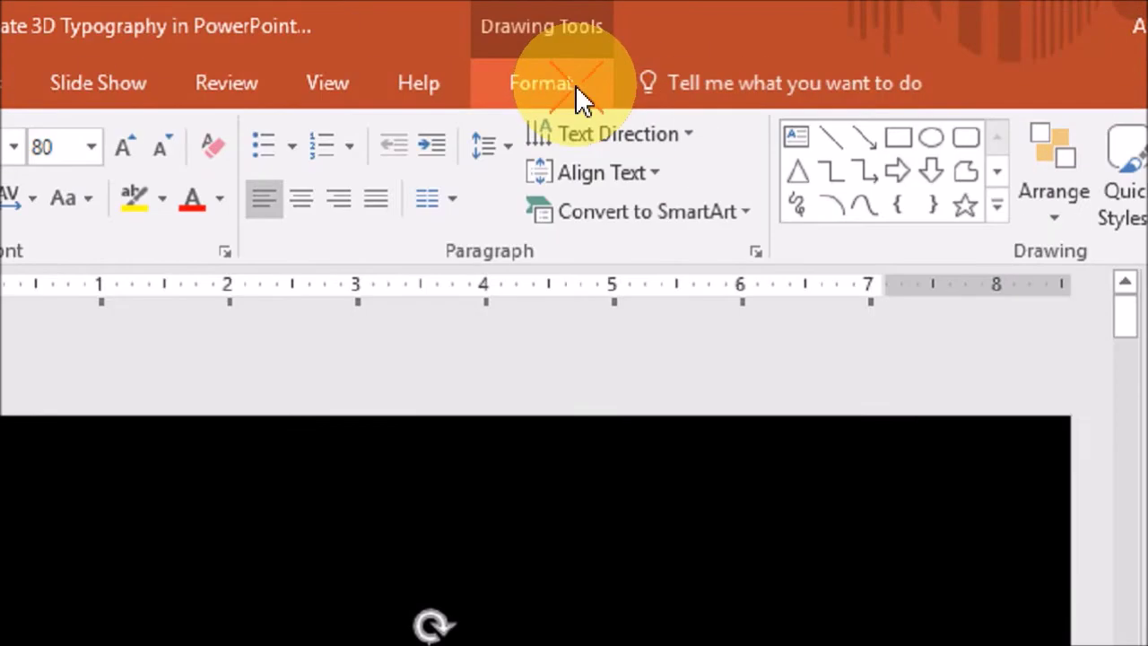
Step: Fill the 3D text with dark red
click(627, 42)
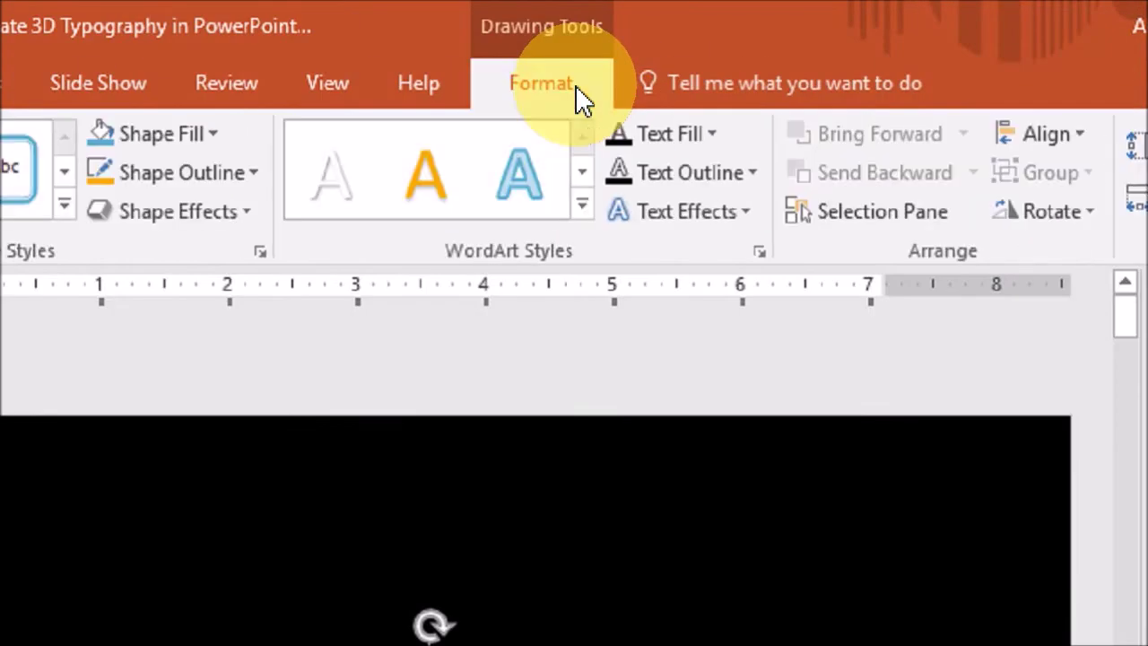
click(712, 135)
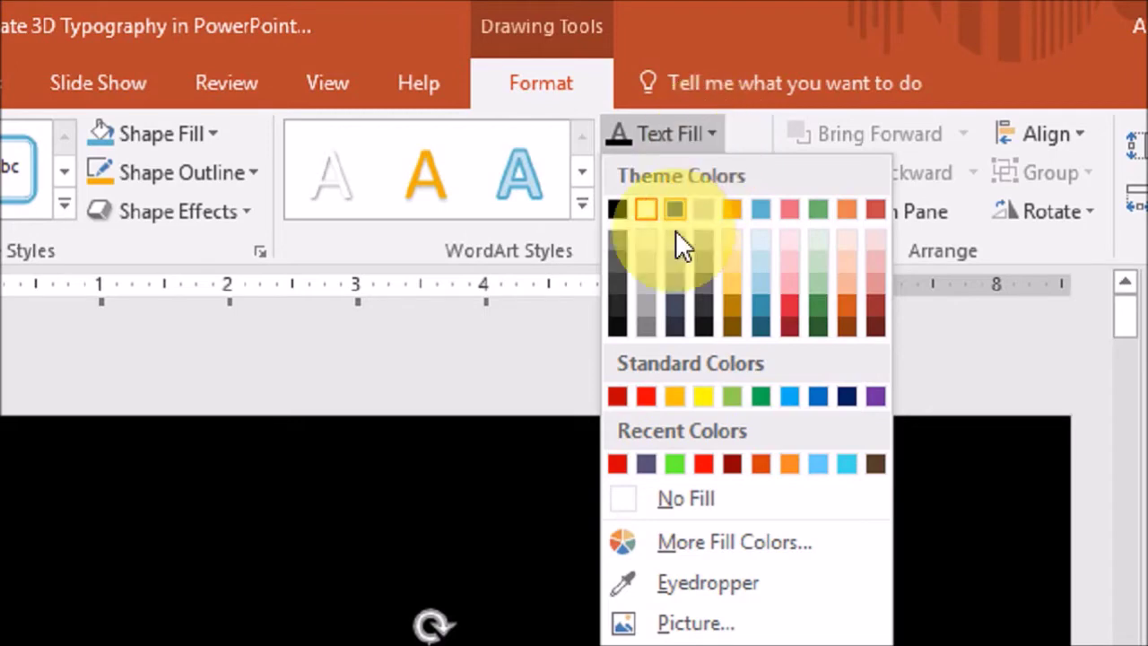
click(616, 396)
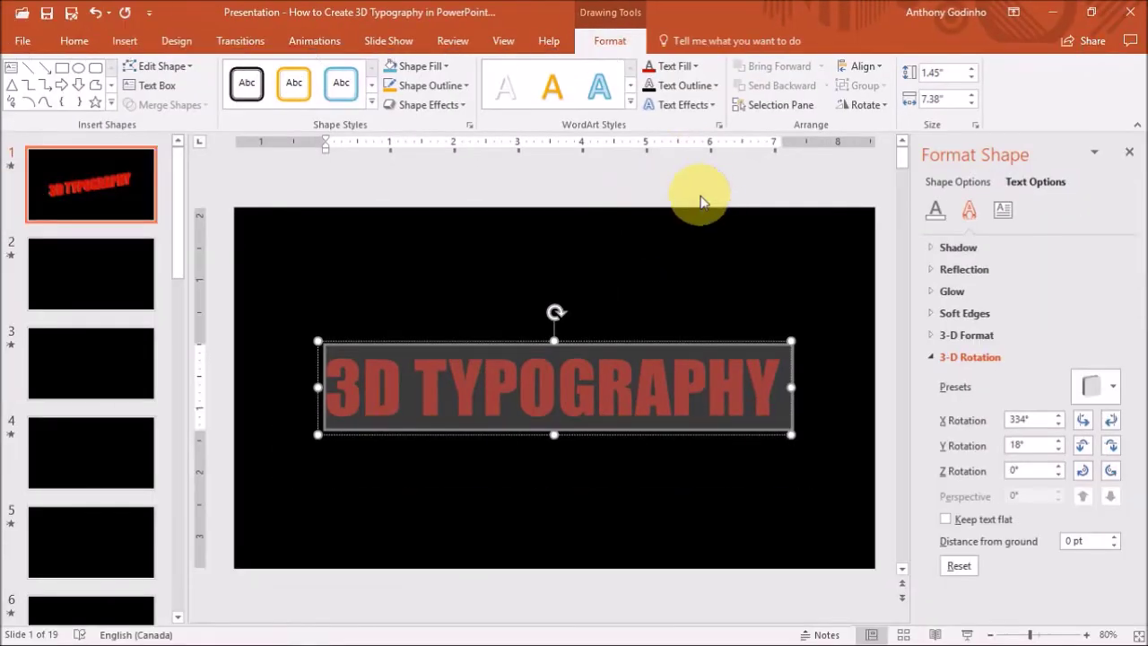
Step: Give the text a light outline so its extruded sides look pale grey
click(715, 85)
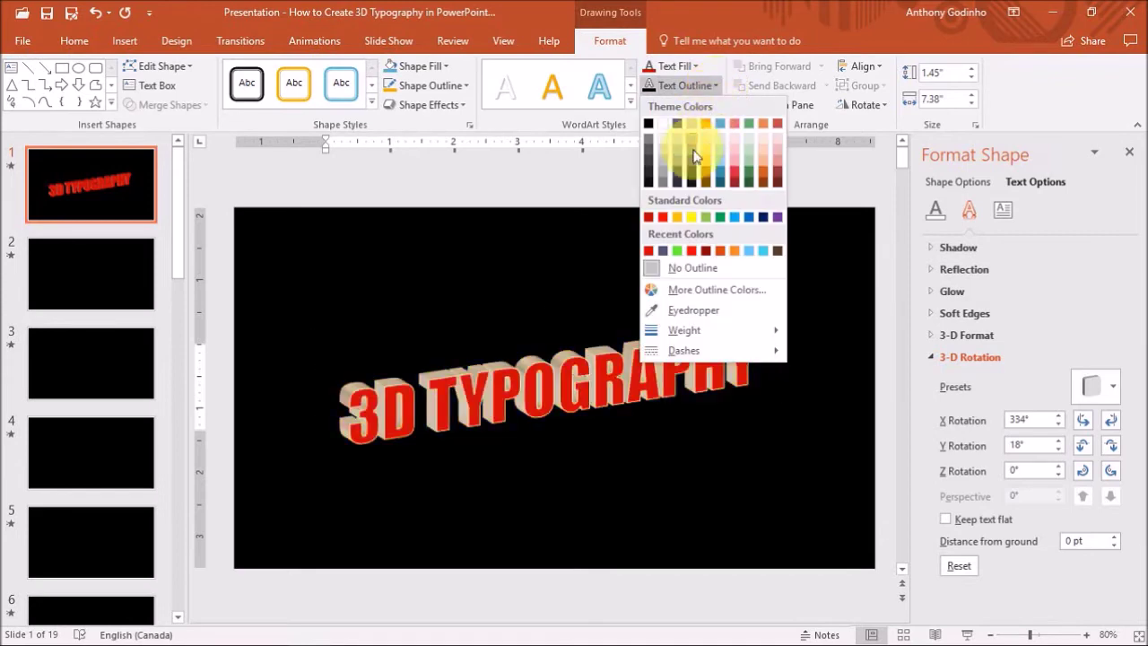
click(663, 123)
click(677, 265)
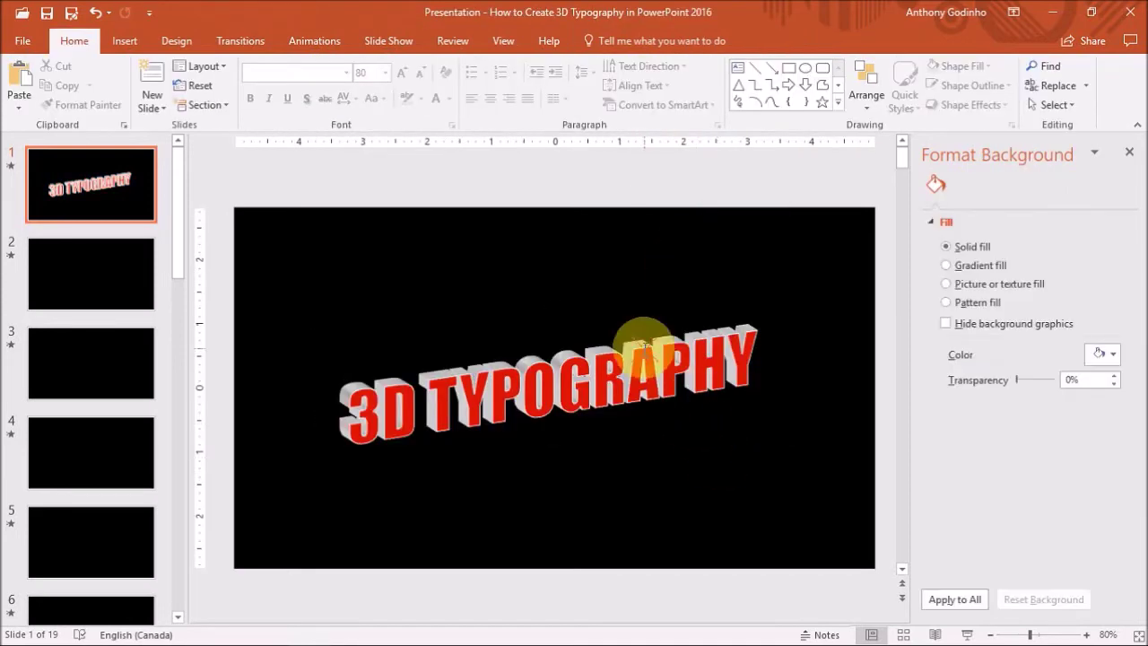
click(641, 341)
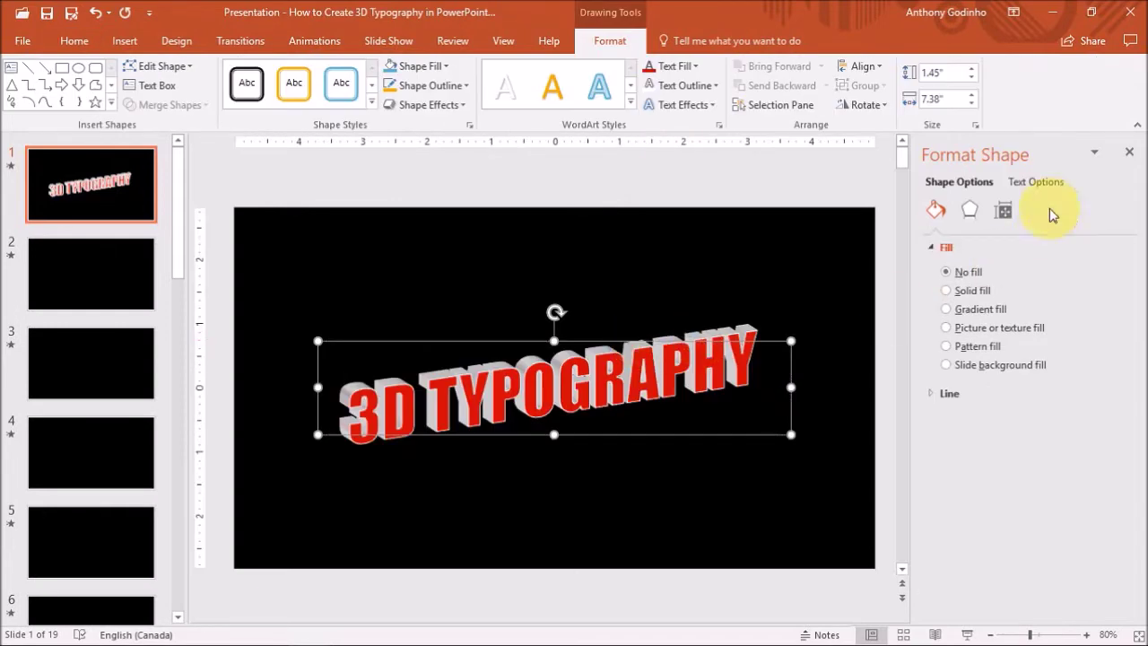
Step: Adjust the text's 3-D rotation, ending at X 334°, Y 18° and Z 360°
click(1037, 182)
click(969, 210)
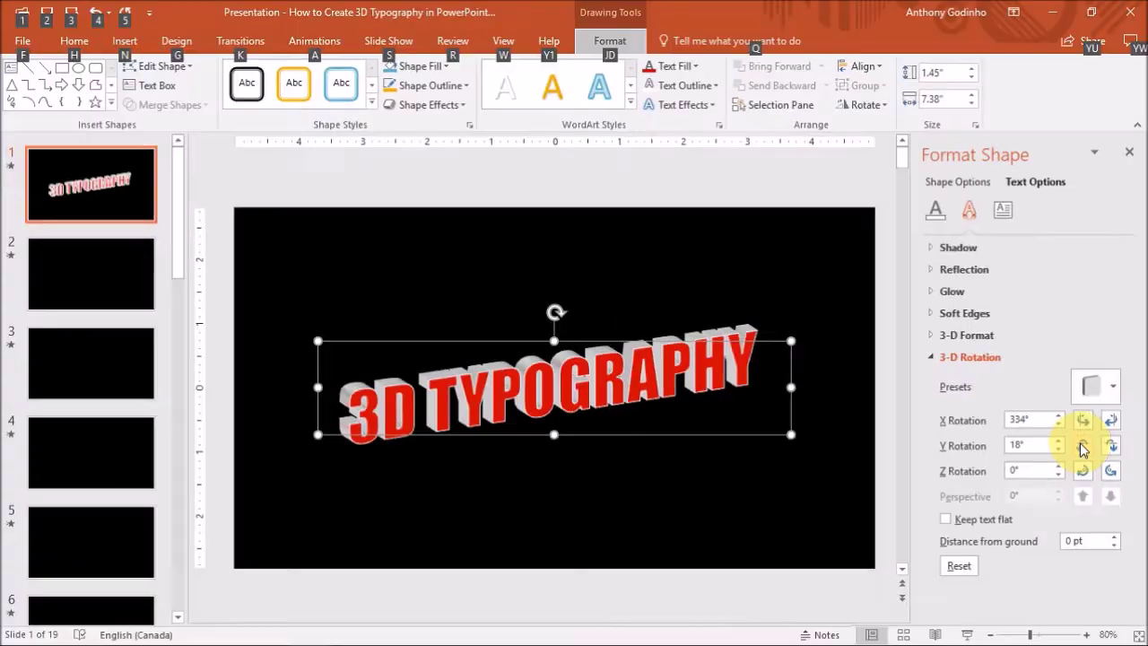
click(1017, 411)
click(1072, 414)
click(1111, 447)
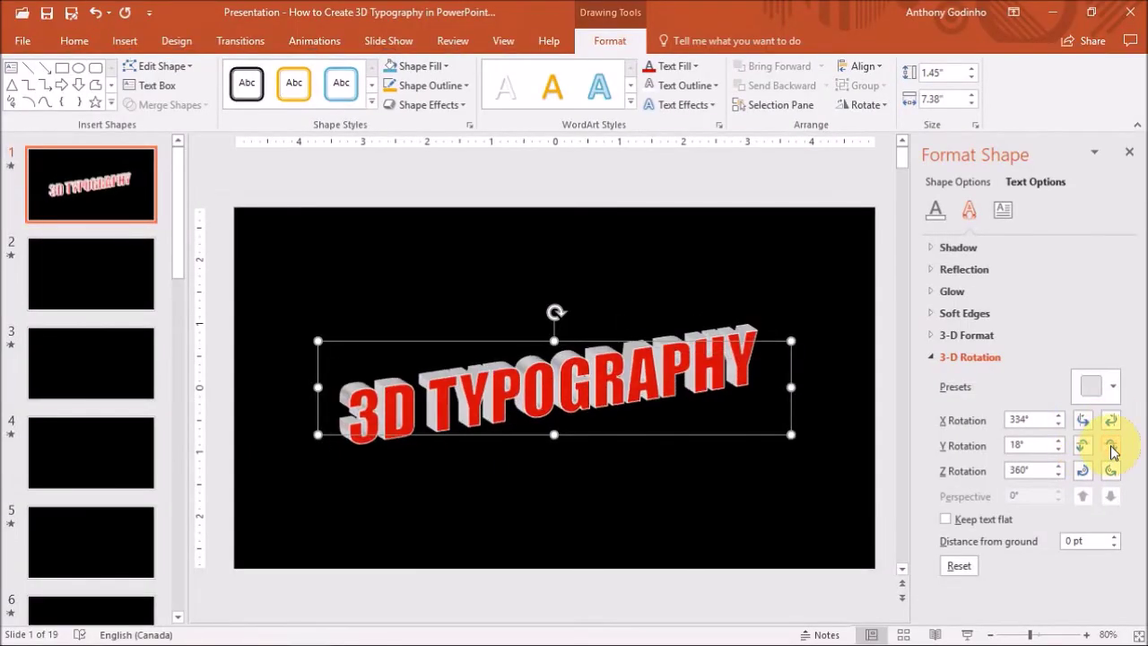
click(1099, 387)
Step: Apply the Perspective: Relaxed preset and deepen the perspective to 120°
scroll(1090, 271, down, 1)
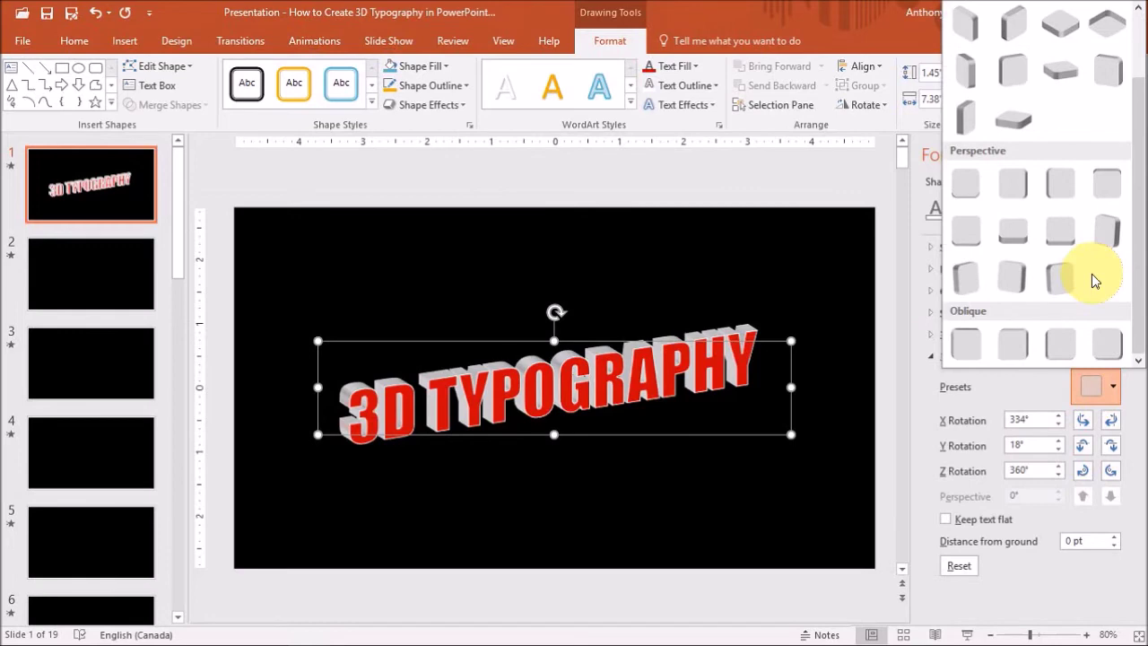
click(1069, 232)
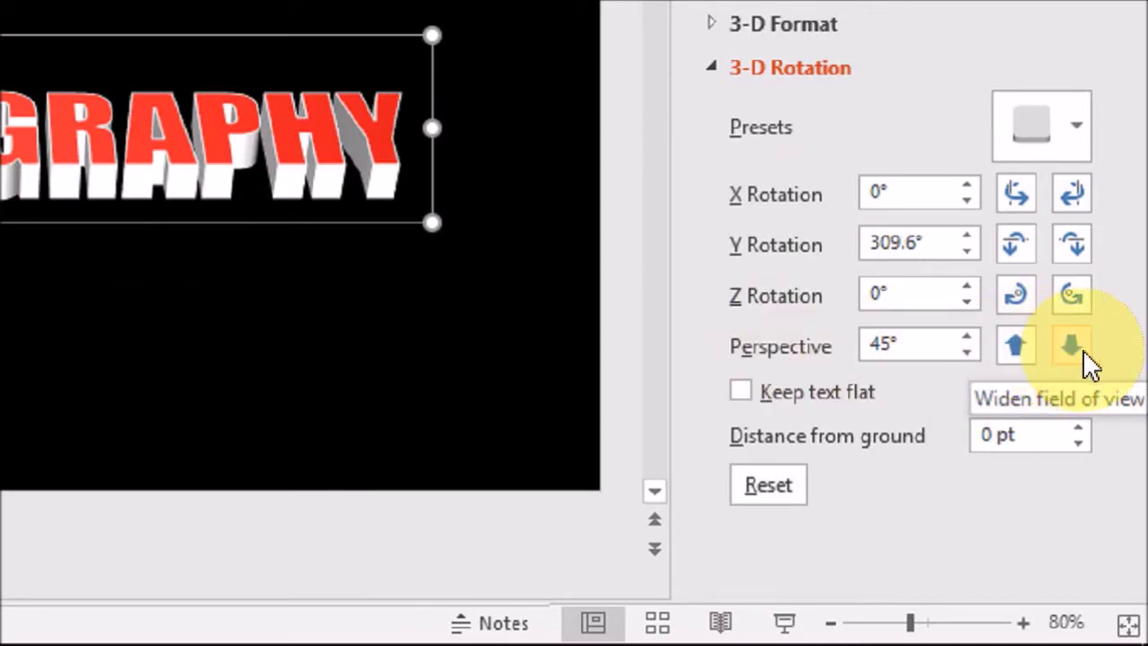
drag(913, 345, 835, 326)
key(BackSpace)
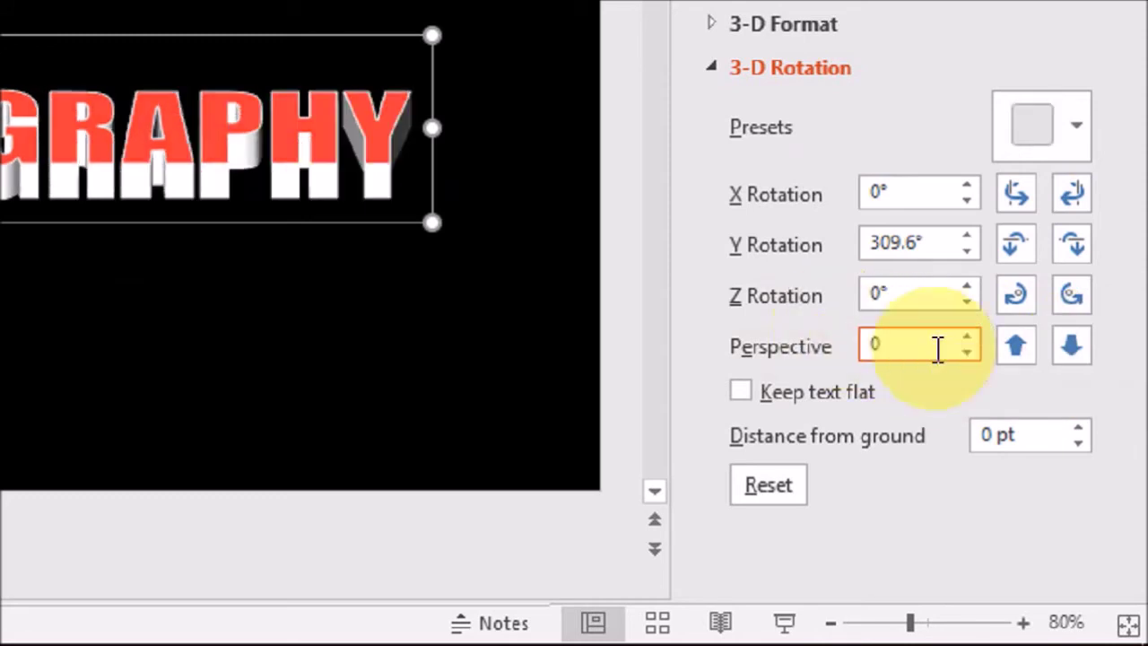
text(120)
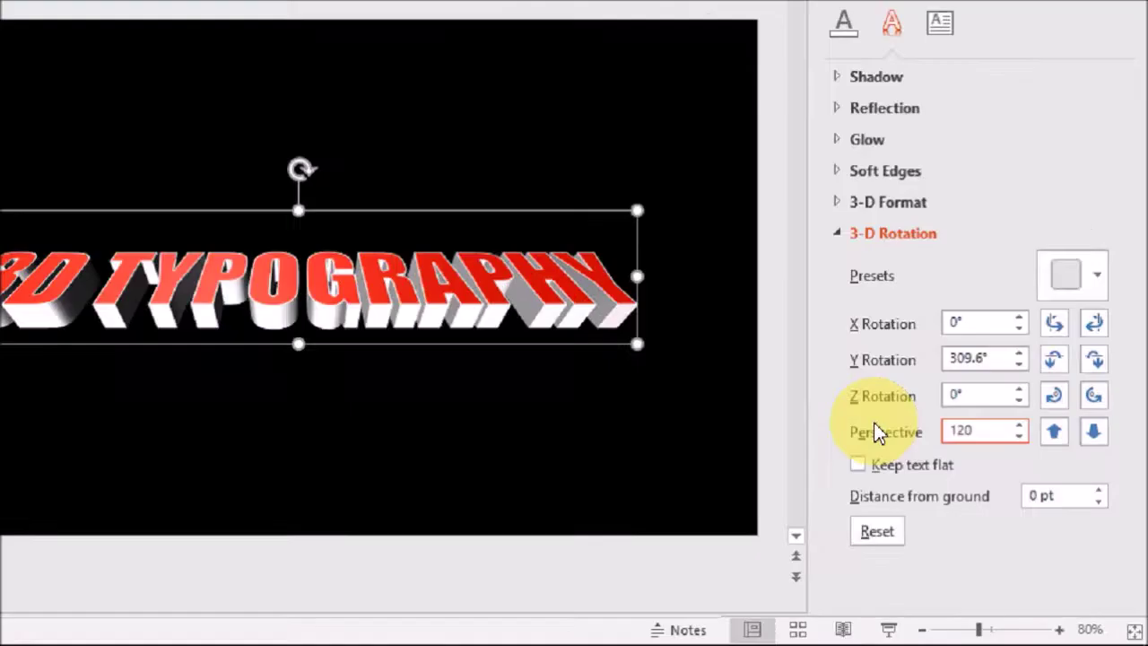
key(Return)
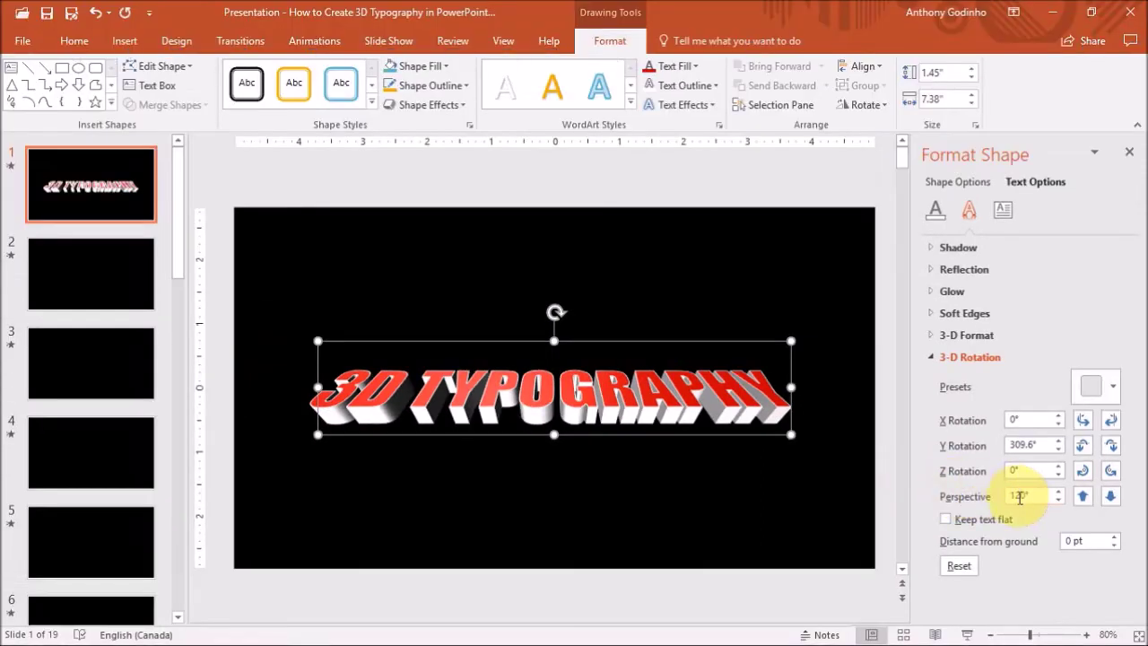
Step: Deselect to view the relaxed perspective, then reselect all of the text
click(651, 293)
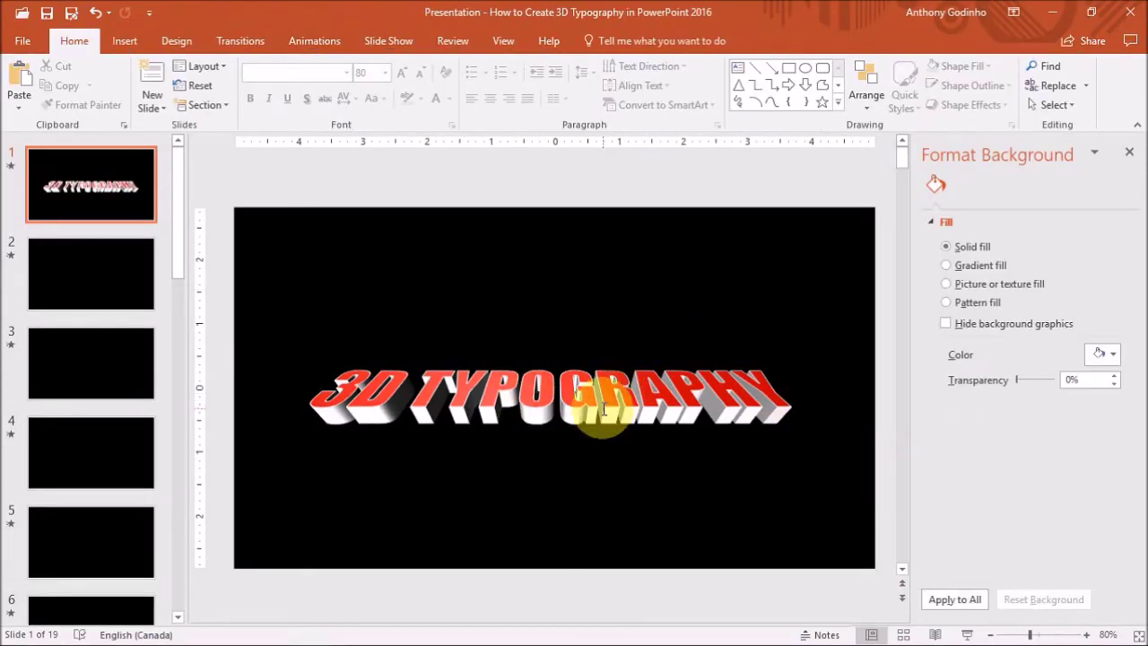
click(584, 355)
triple_click(594, 348)
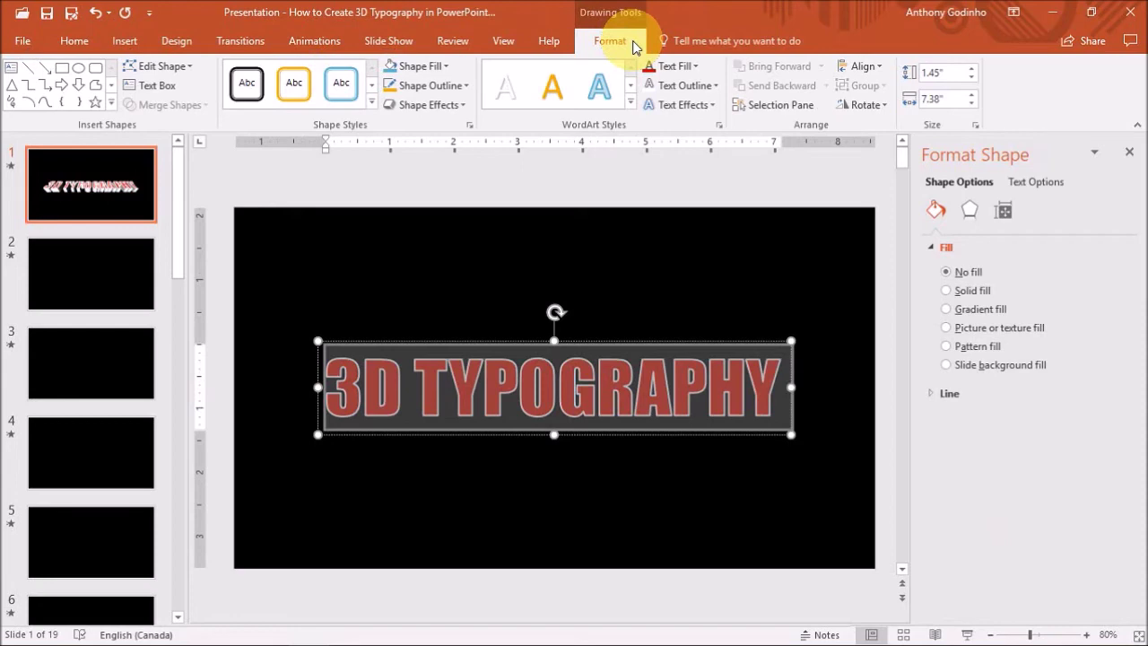
Step: Apply a downward-bending Warp transform to the 3D text and view the result
click(716, 106)
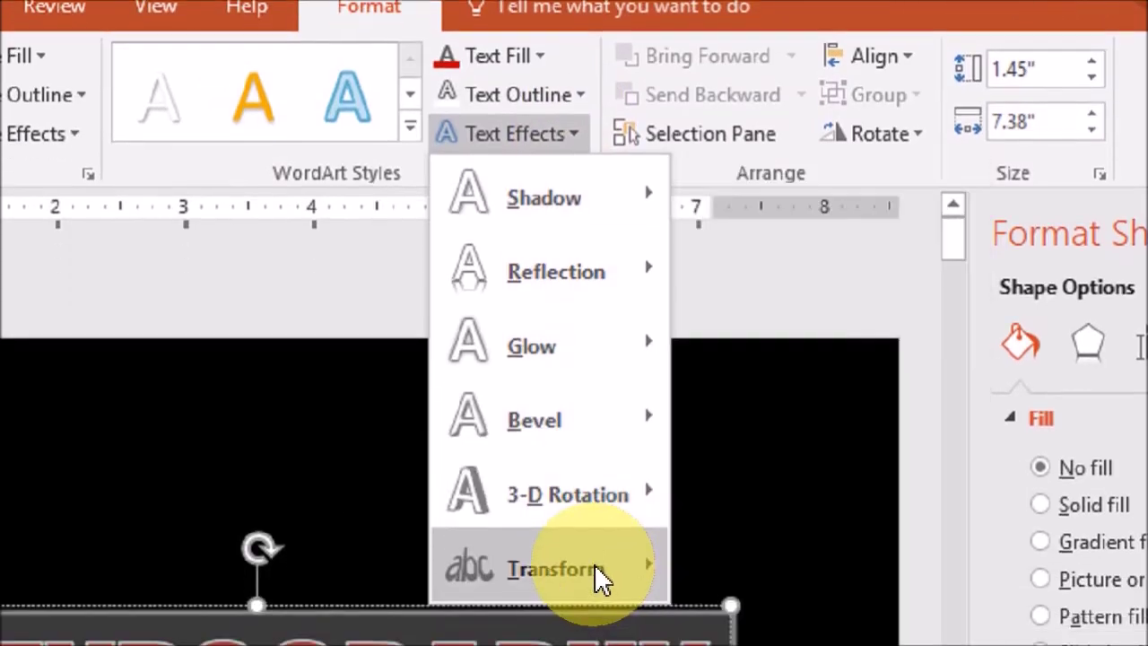
mouse_move(724, 324)
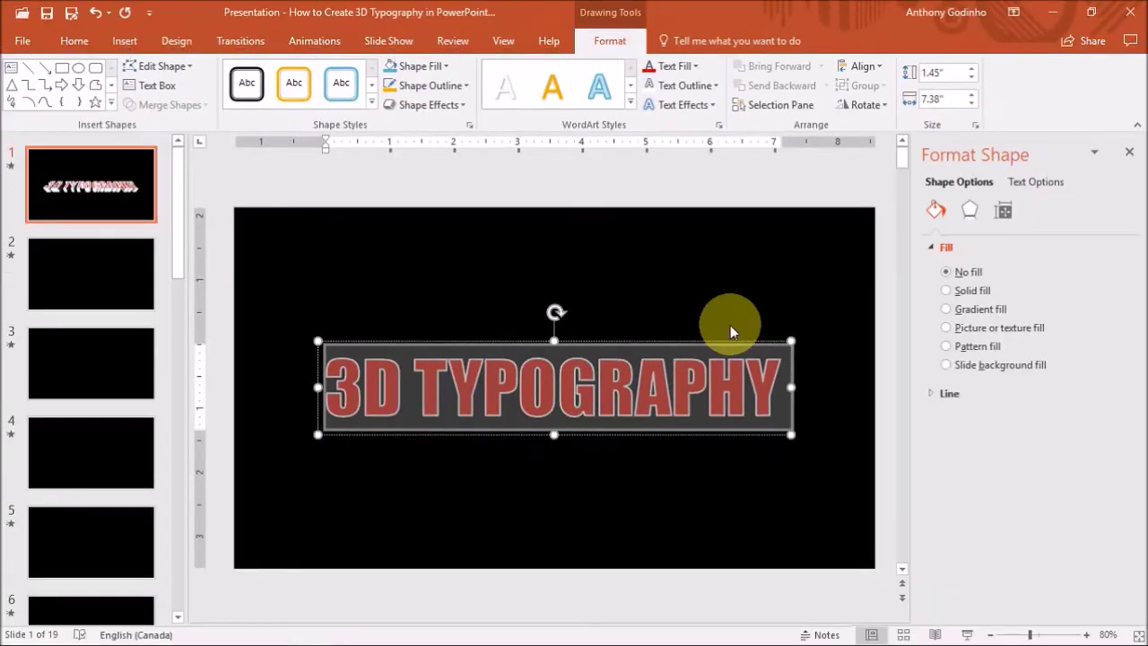
click(572, 39)
mouse_move(738, 318)
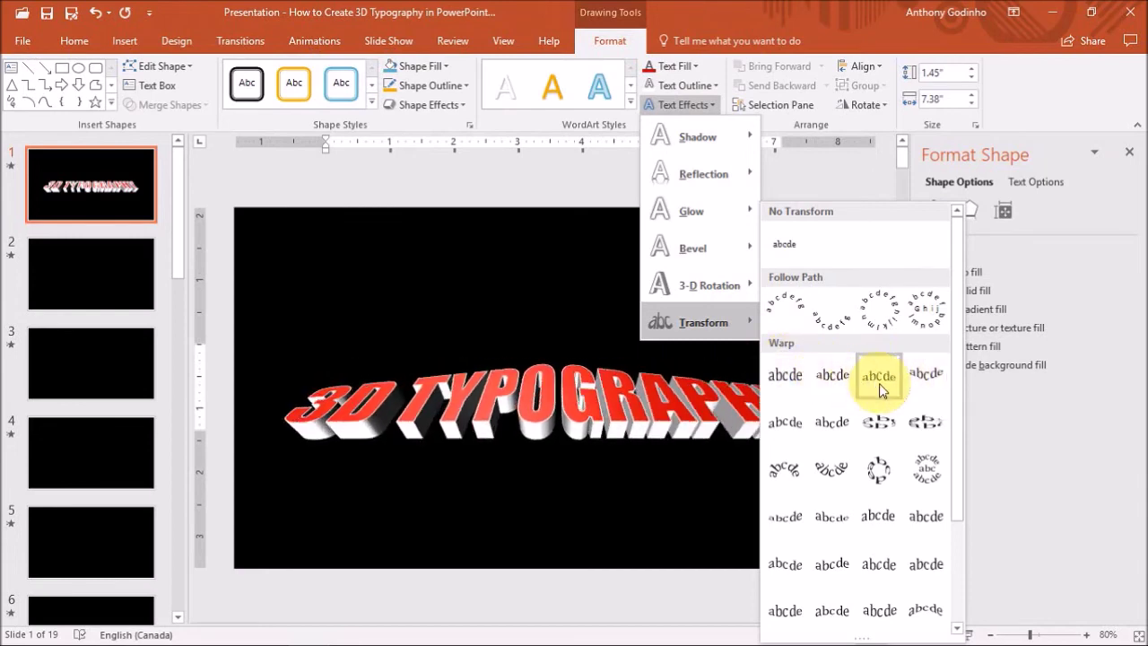
click(917, 382)
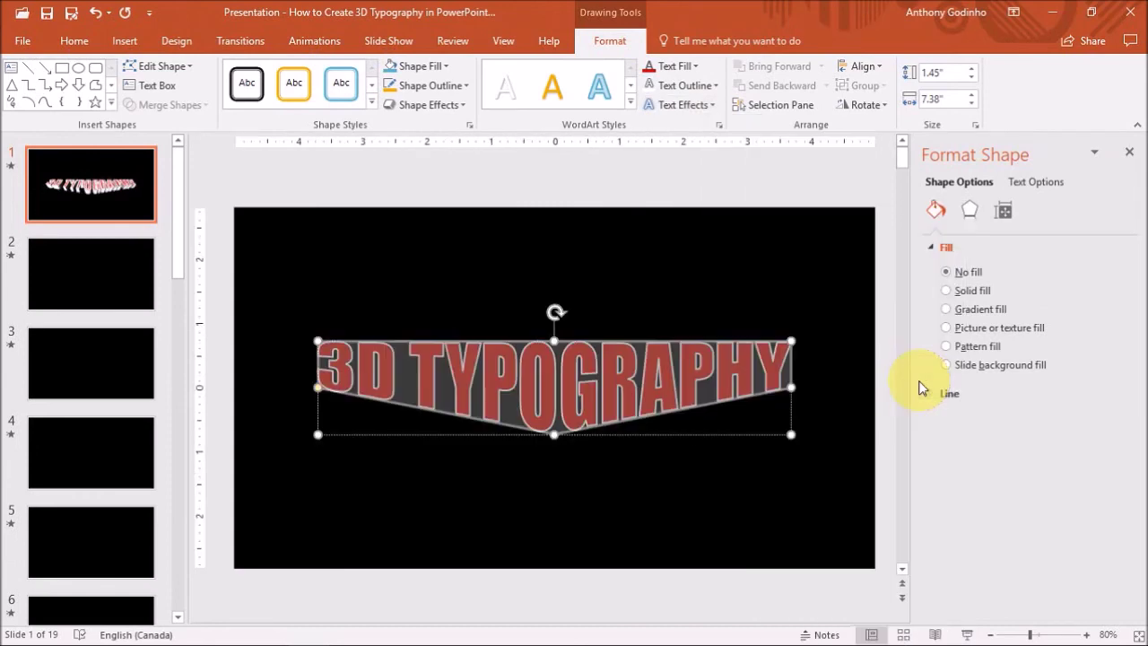
click(746, 289)
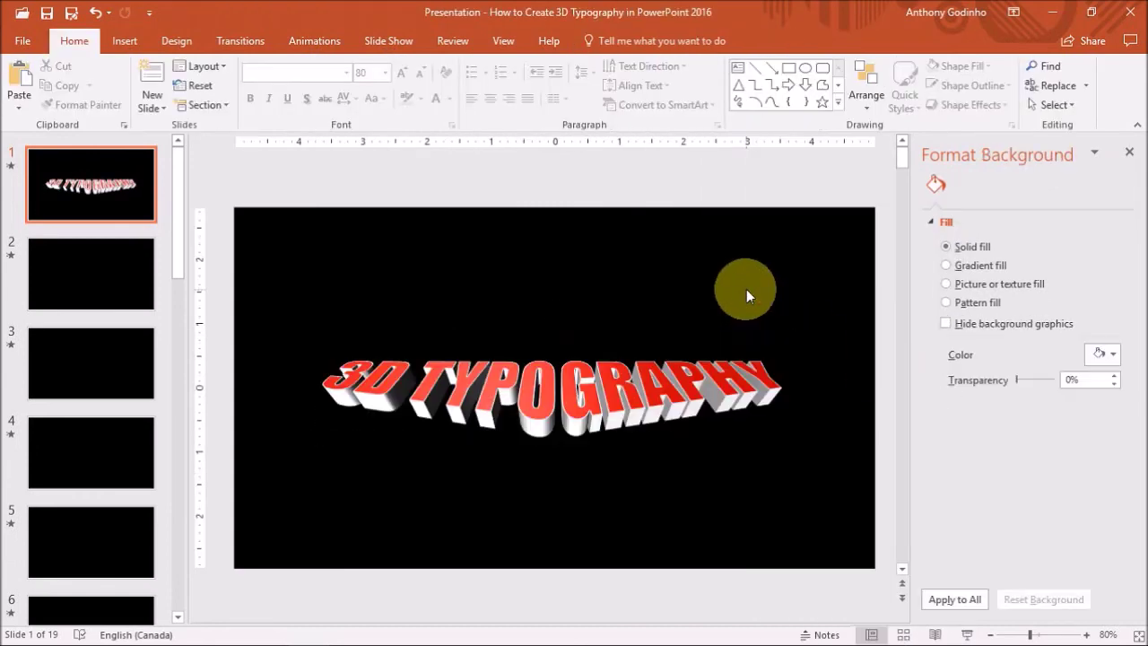
Step: Retype the 3D text as 'SAMPLE TEXT', keeping its red extruded warp styling
click(666, 405)
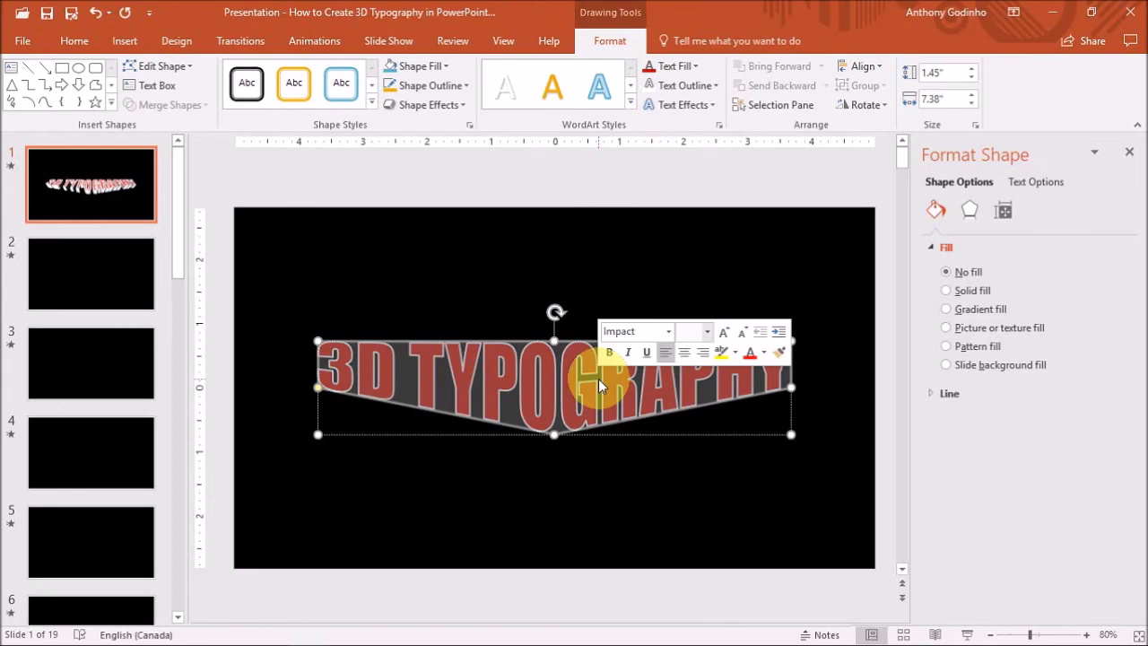
text(SAMPLE TEXT)
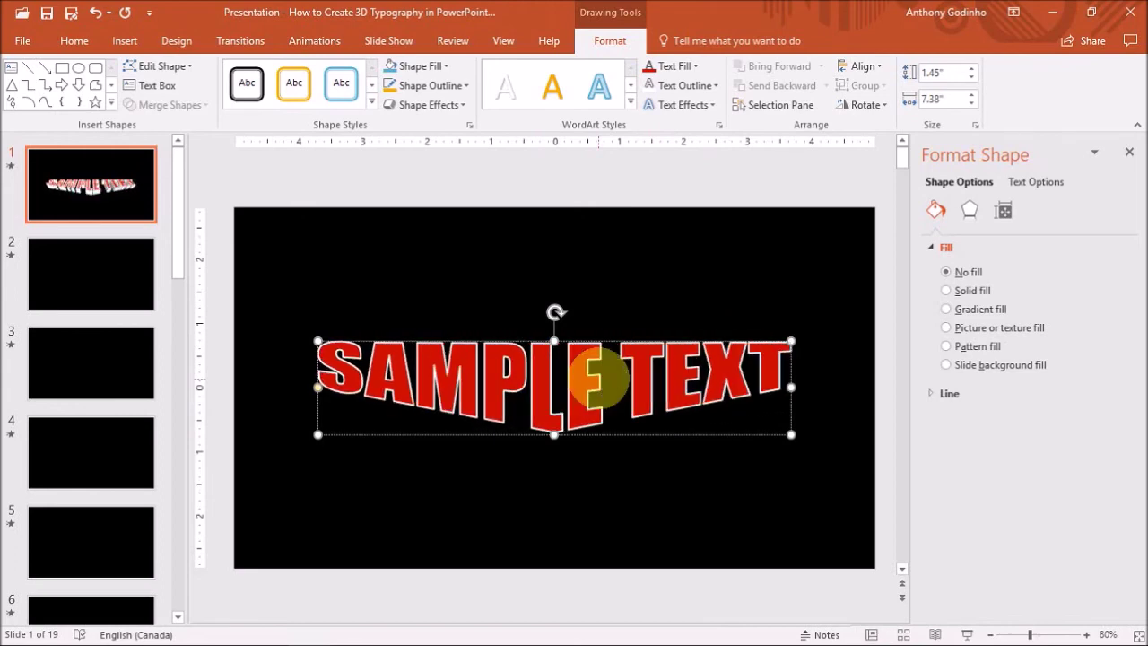
click(693, 264)
double_click(682, 386)
click(715, 105)
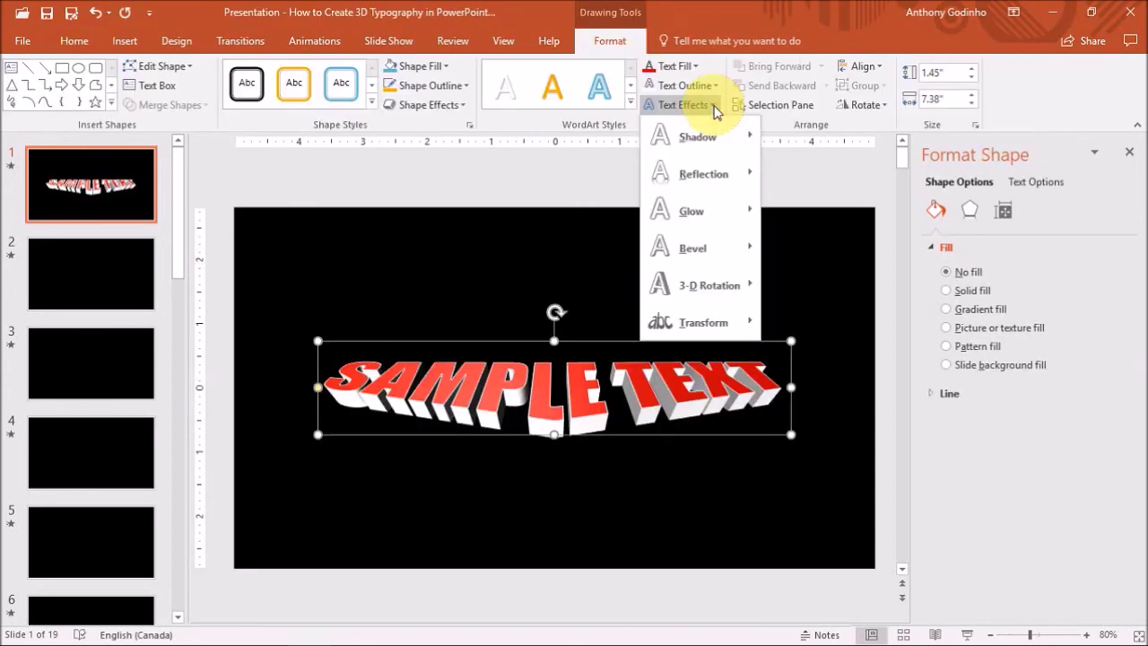